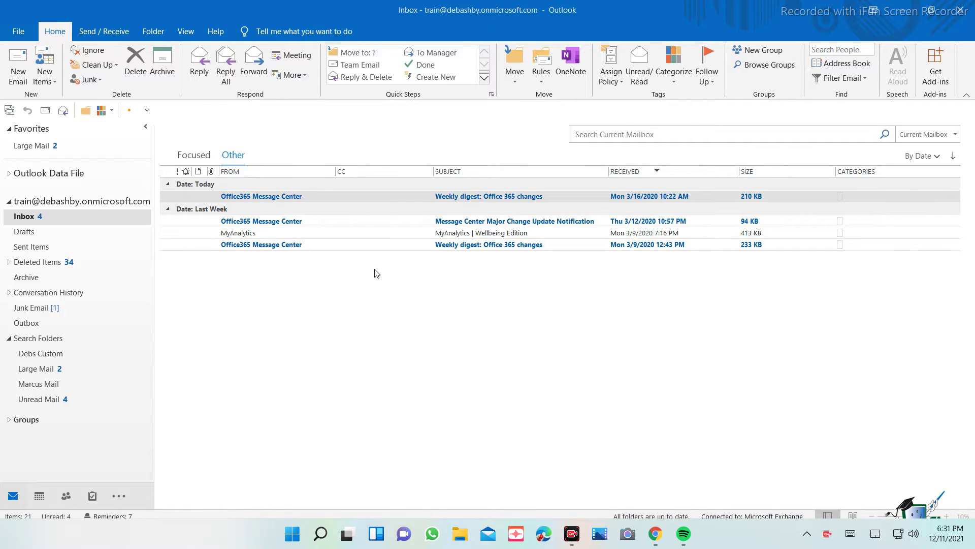
Delete the 3/16/2020 "Weekly digest: Office 365 changes" message from the Other inbox and restore it from Deleted Items to the Inbox
click(375, 196)
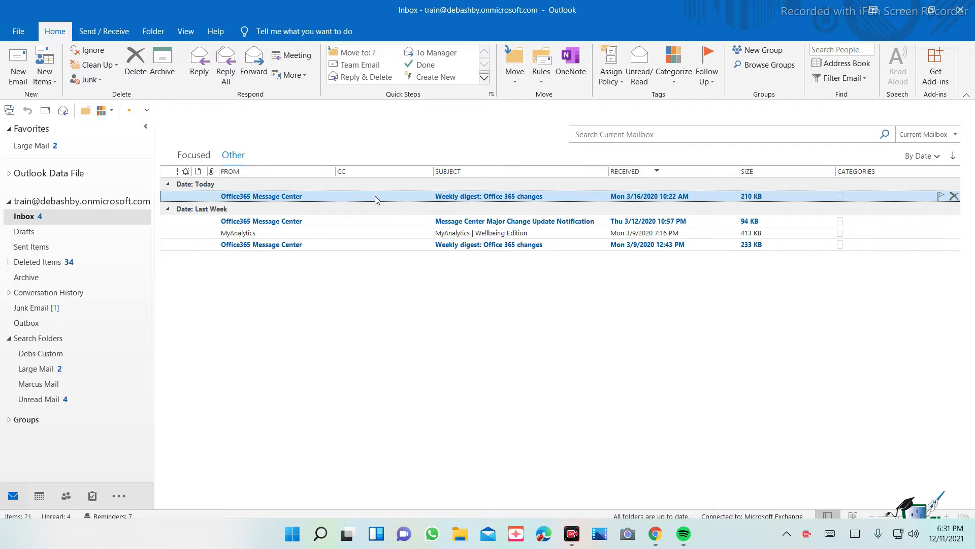
click(135, 60)
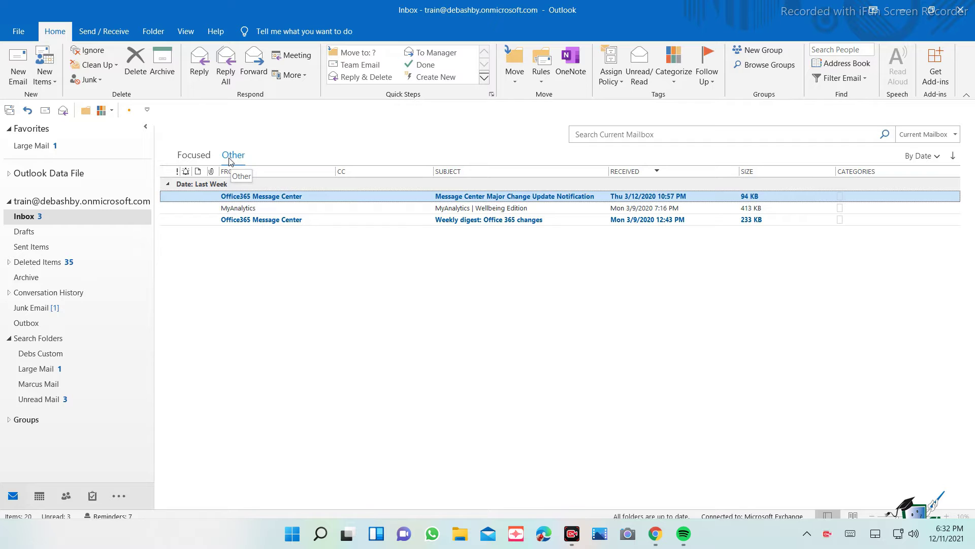
click(51, 265)
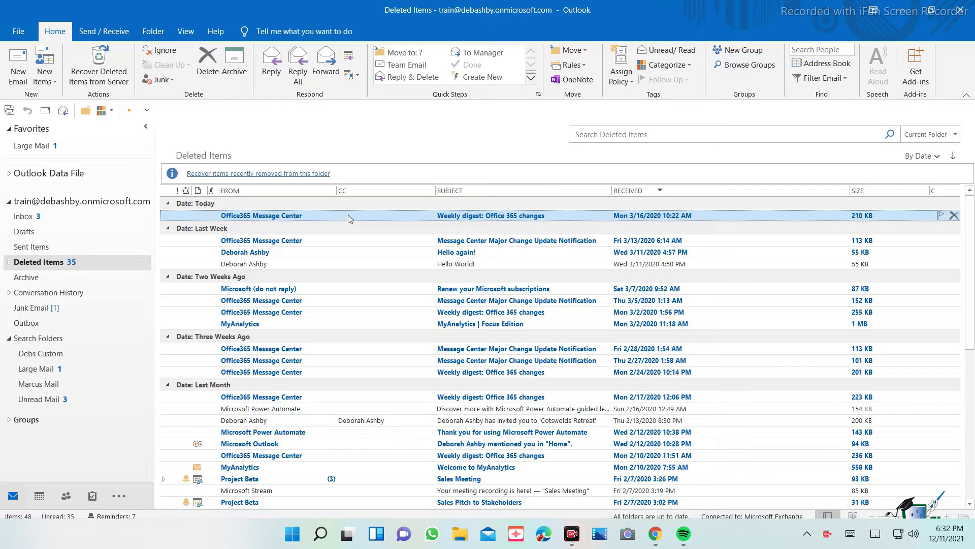
drag(348, 216, 23, 216)
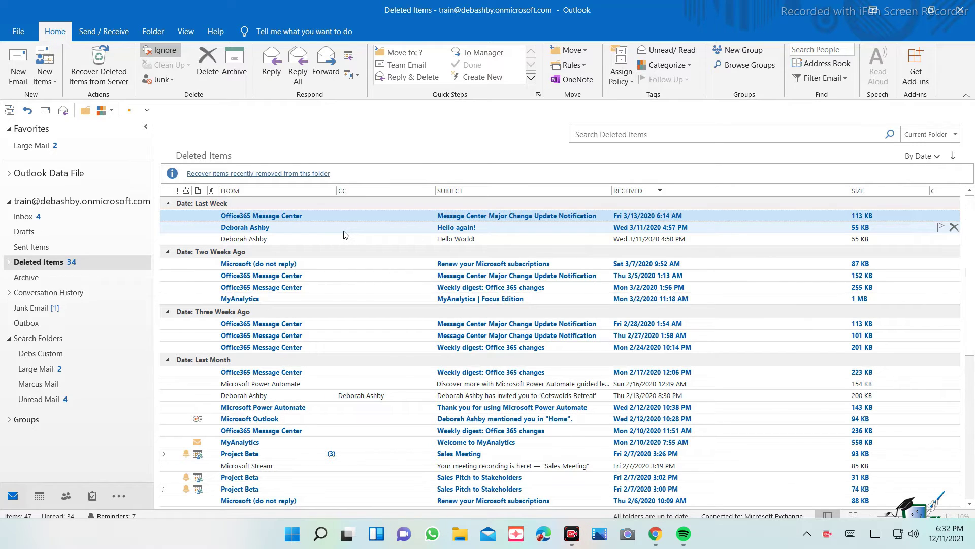
Check the mailbox's free storage and permanently delete the three messages dated Last Week in Deleted Items
click(18, 31)
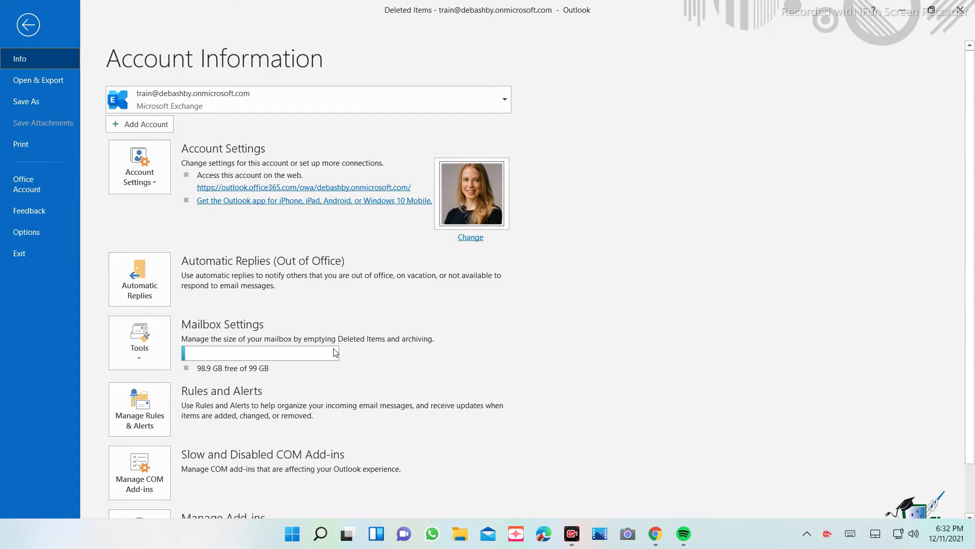
click(28, 24)
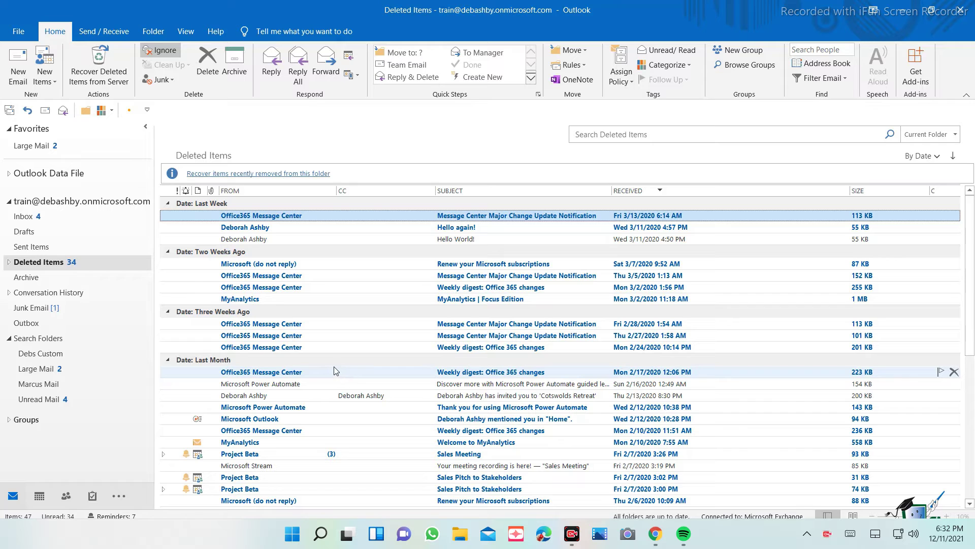
shift+click(324, 237)
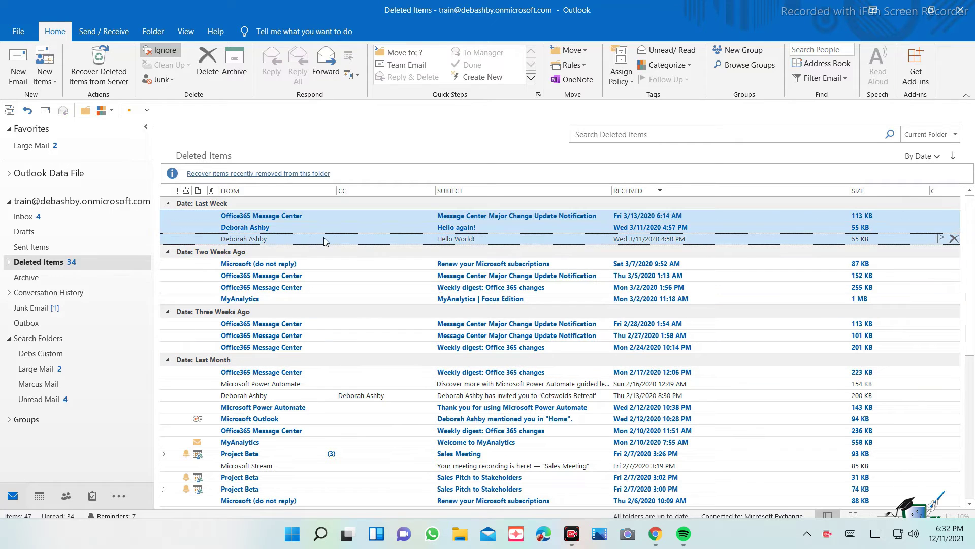
click(208, 66)
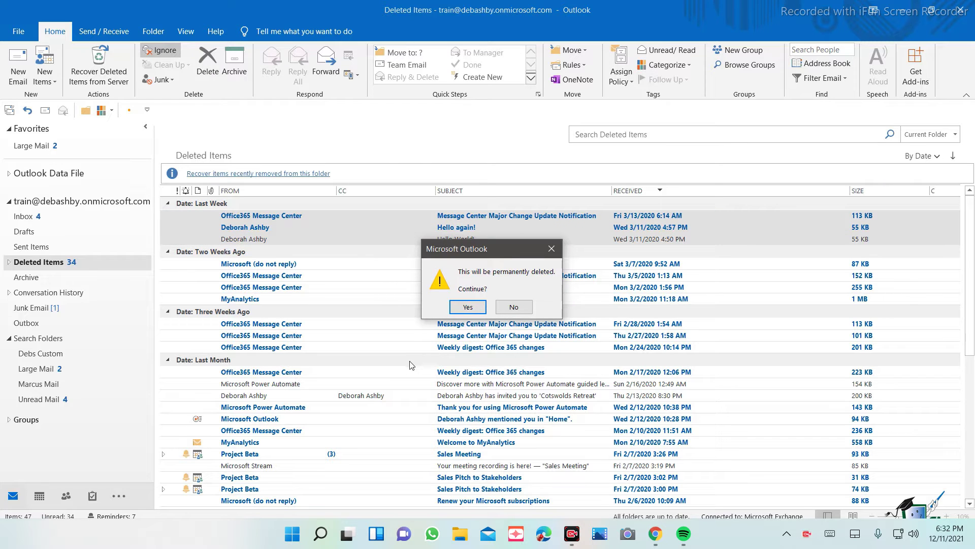
click(472, 309)
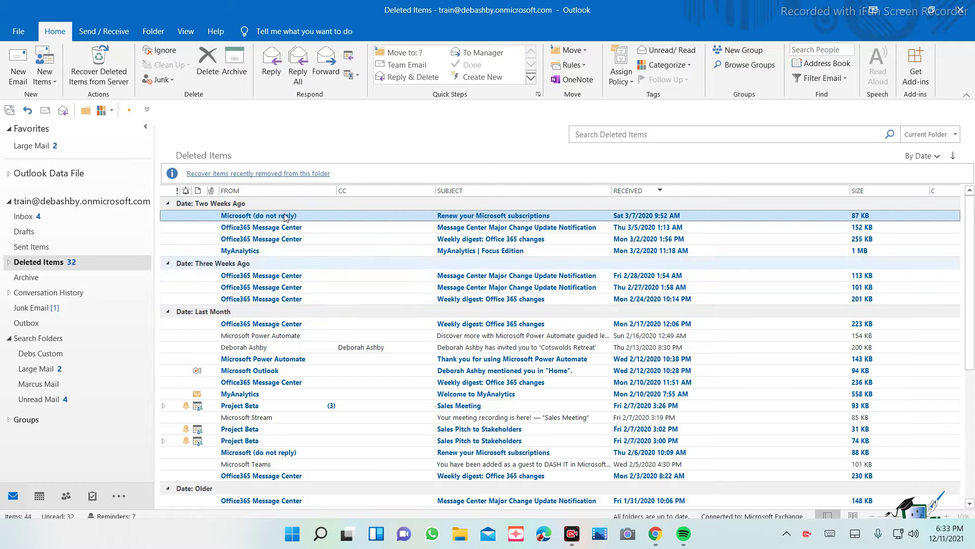
Archive the "MyAnalytics | Wellbeing Edition" message from the Other inbox and open the Archive folder to check it
click(28, 218)
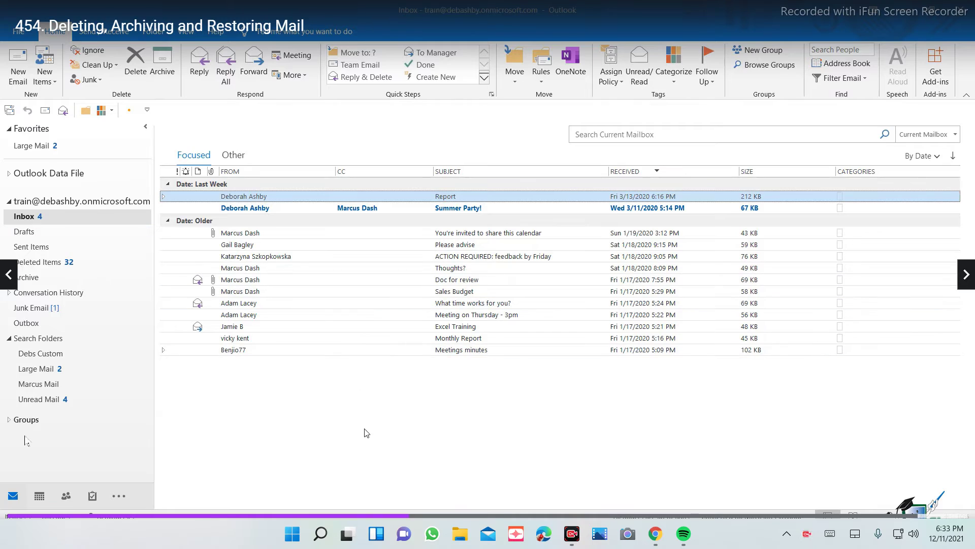
click(61, 263)
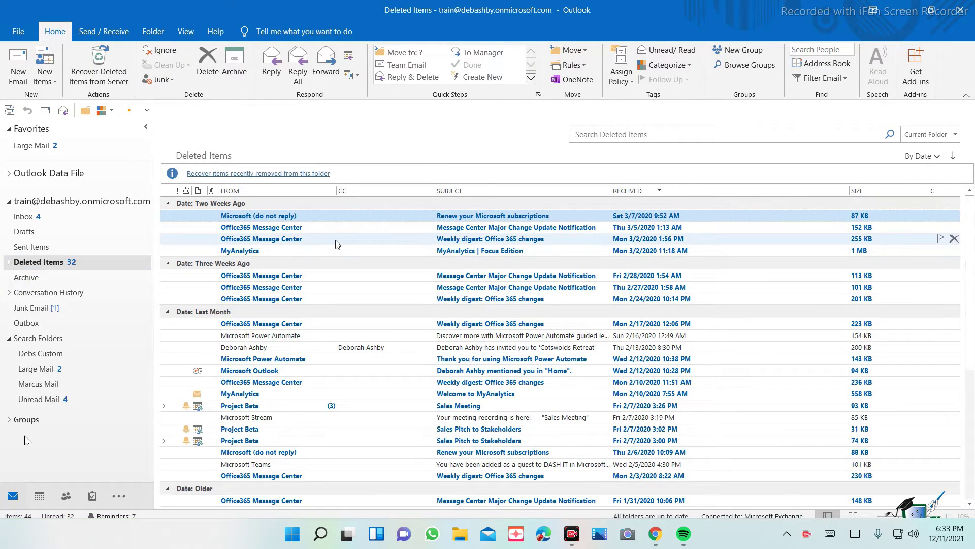
click(30, 215)
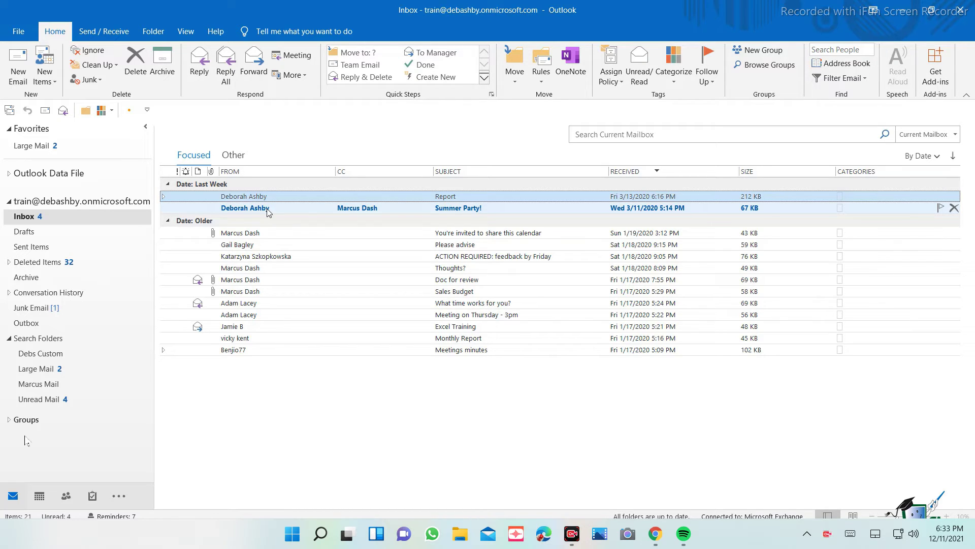
click(234, 155)
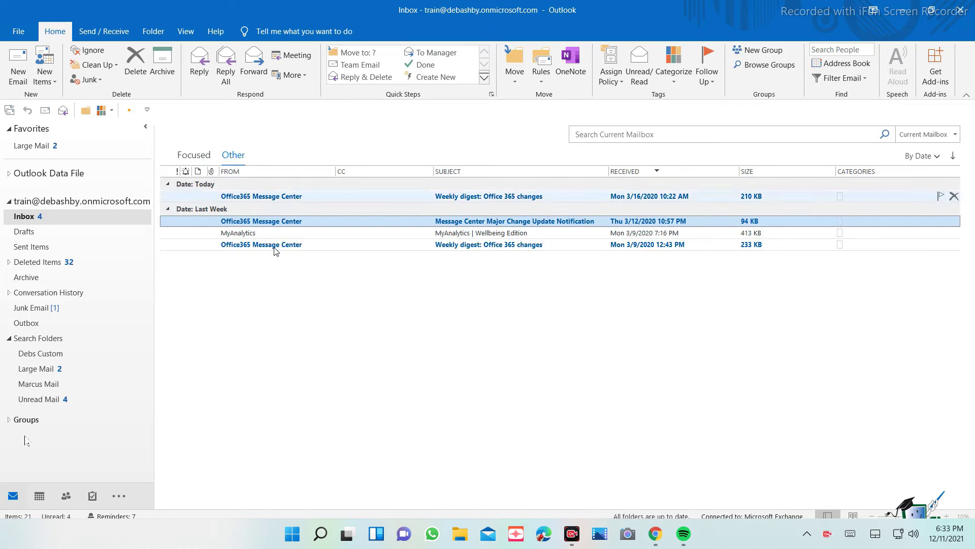
click(337, 233)
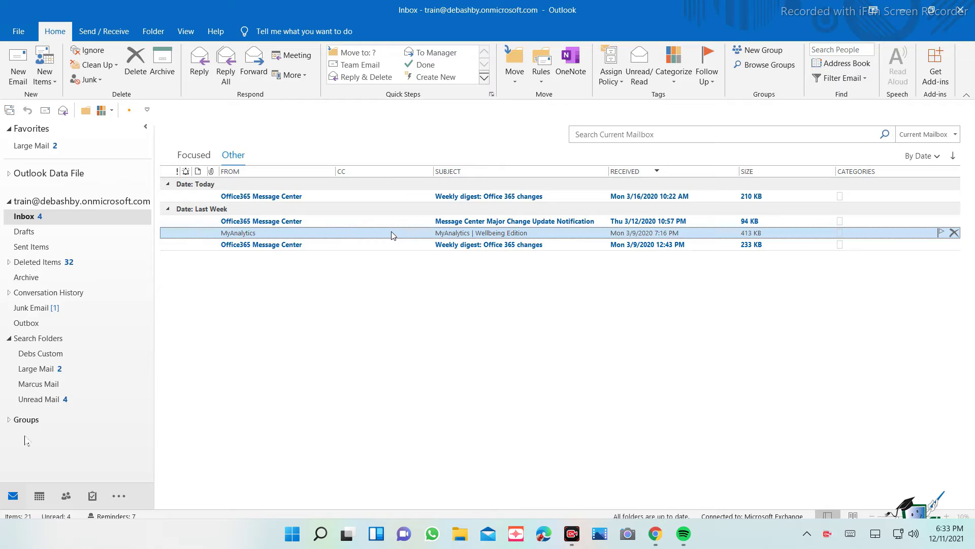
right_click(349, 233)
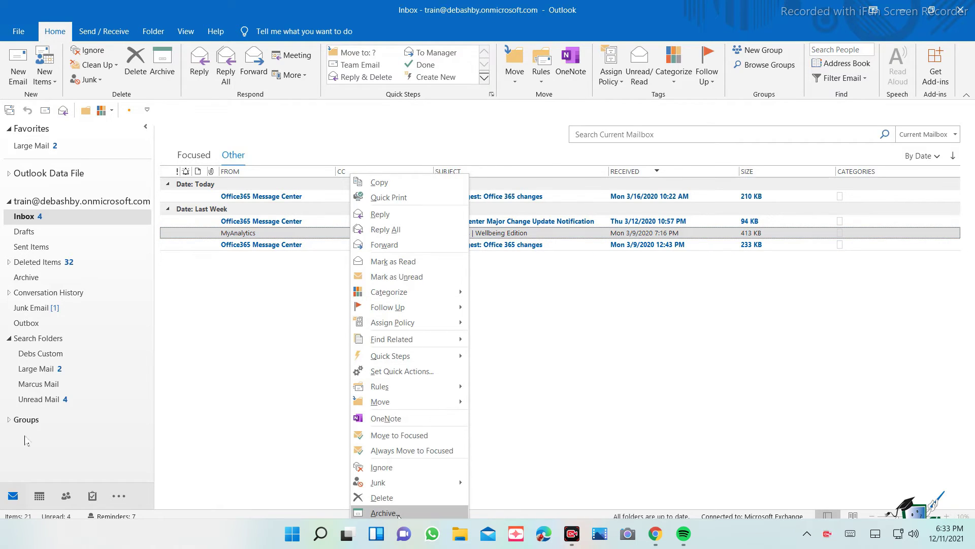
click(561, 351)
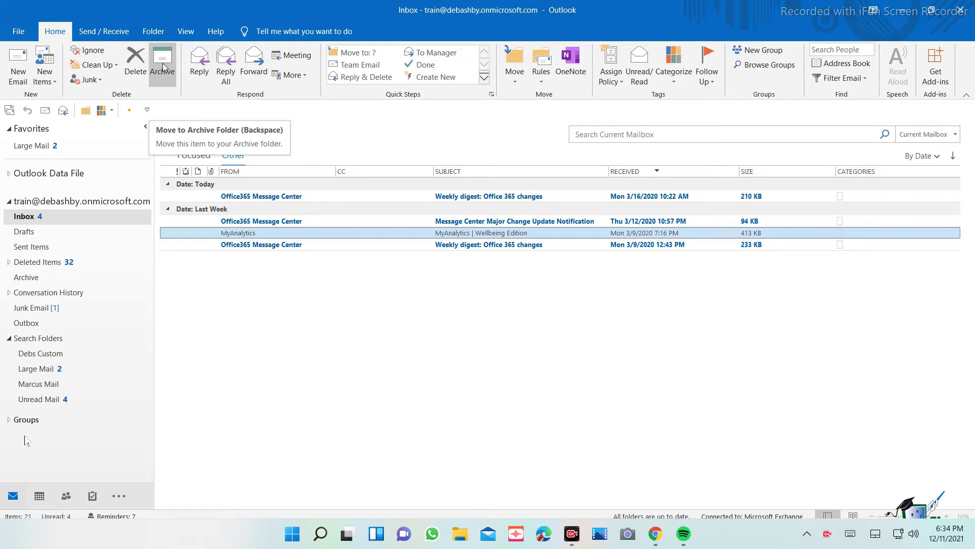
click(163, 63)
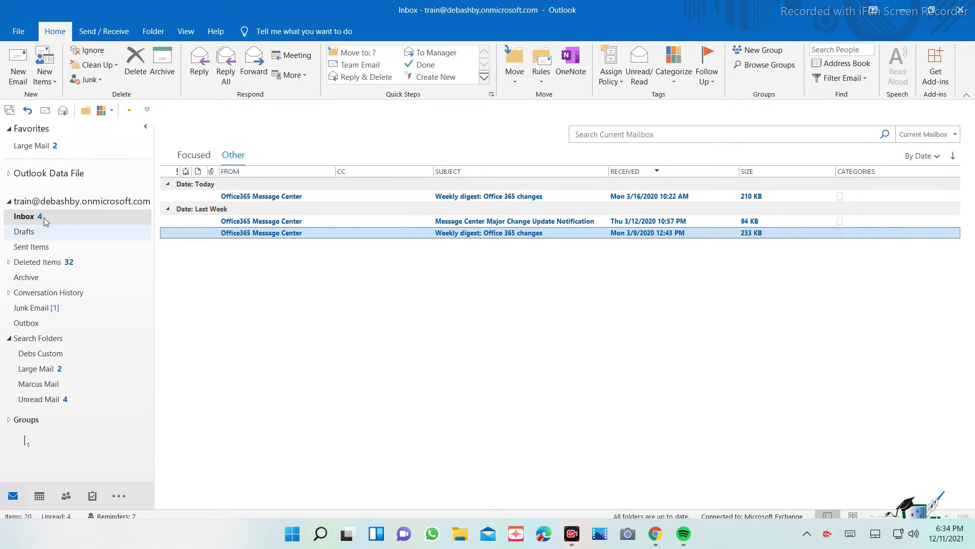
click(24, 280)
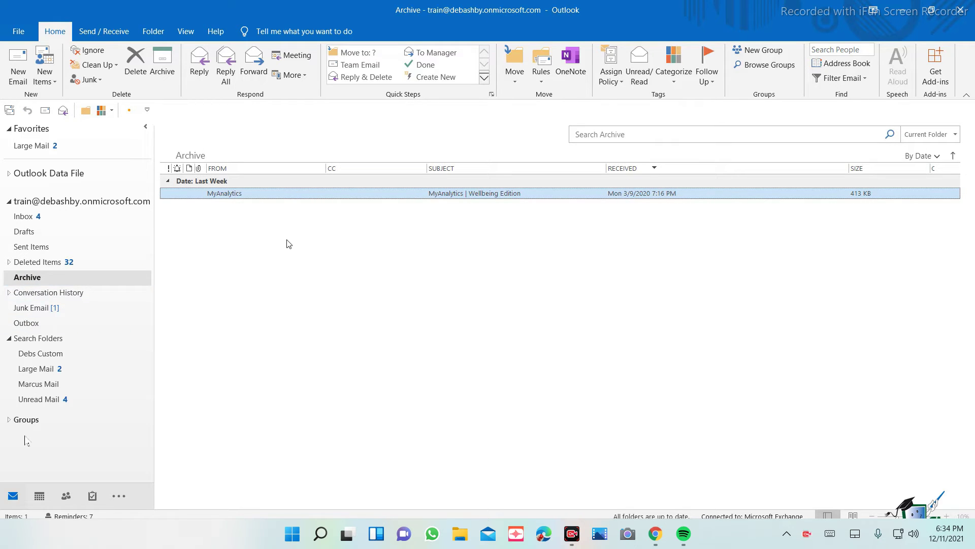
Use Clean Up Old Items to archive Inbox items older than Fri 1/17/2020, and expand the Archives data file's folders
click(28, 219)
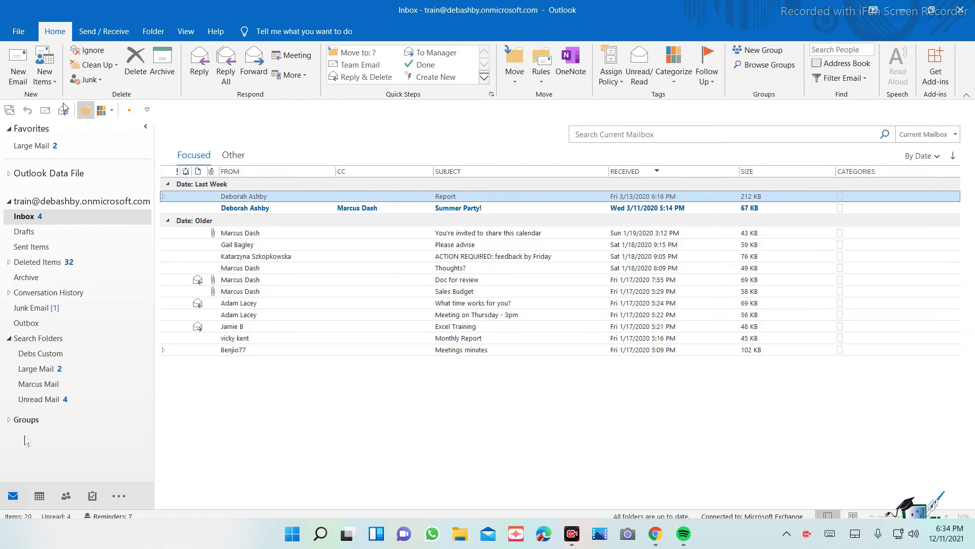
click(18, 32)
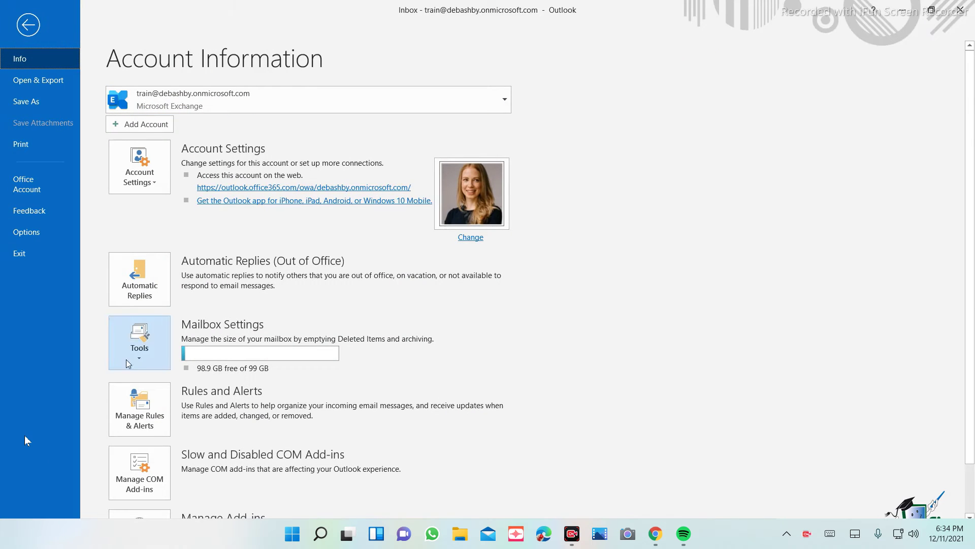
click(142, 362)
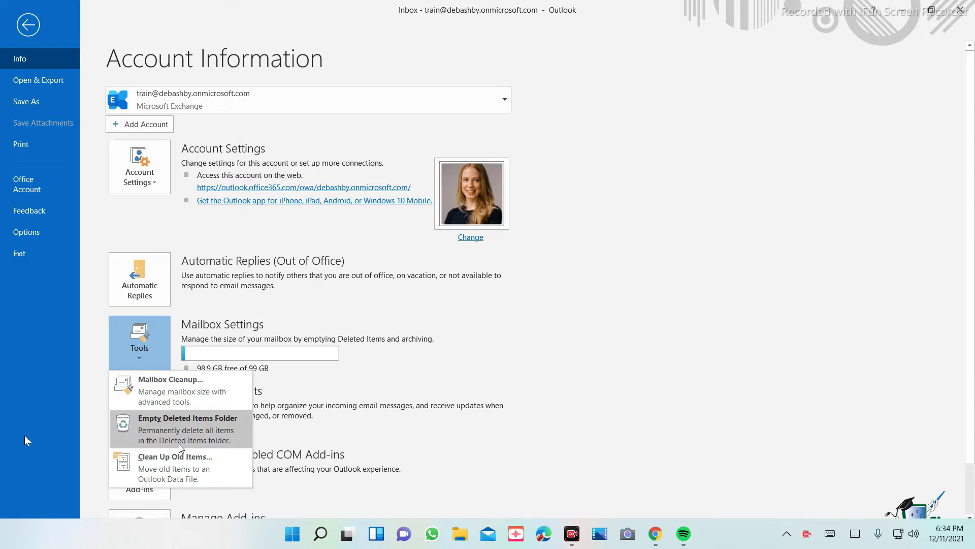
click(184, 474)
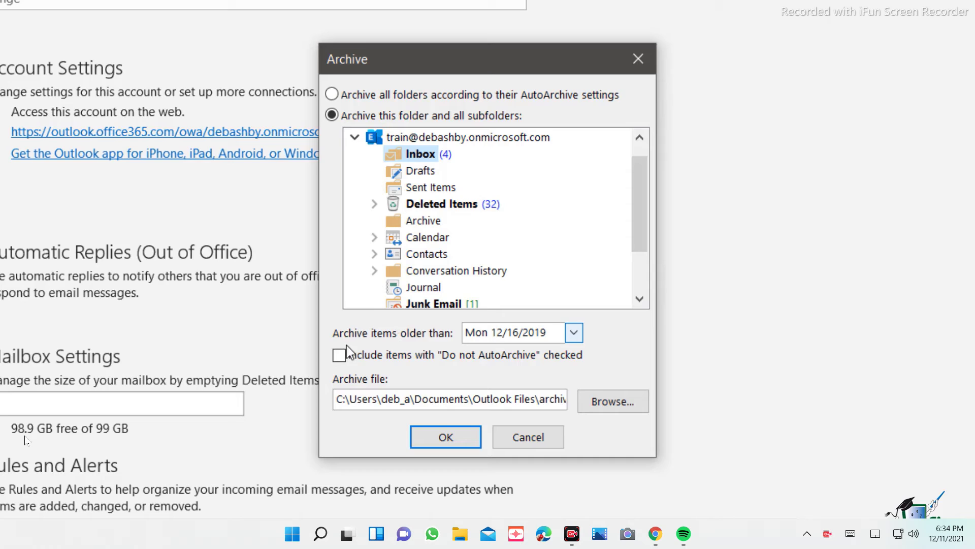
click(575, 334)
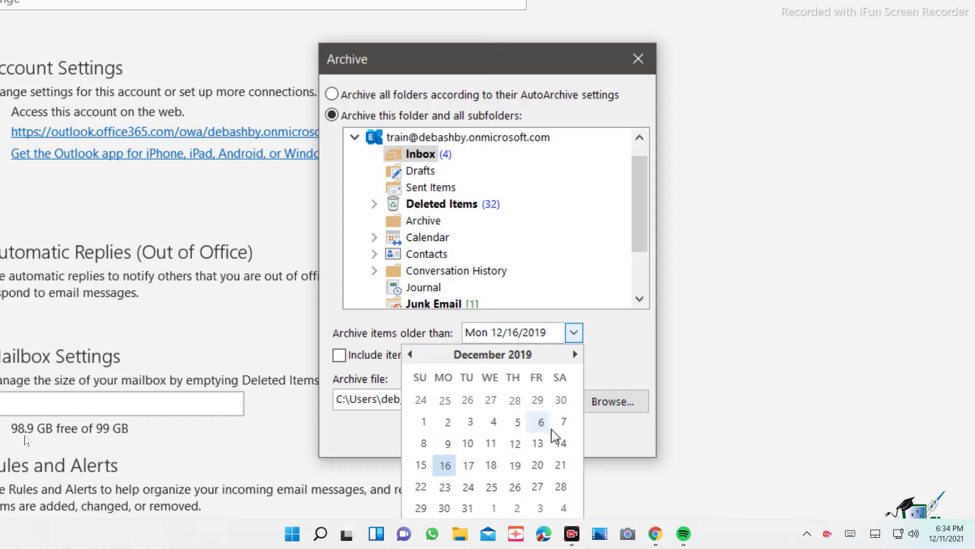
click(620, 349)
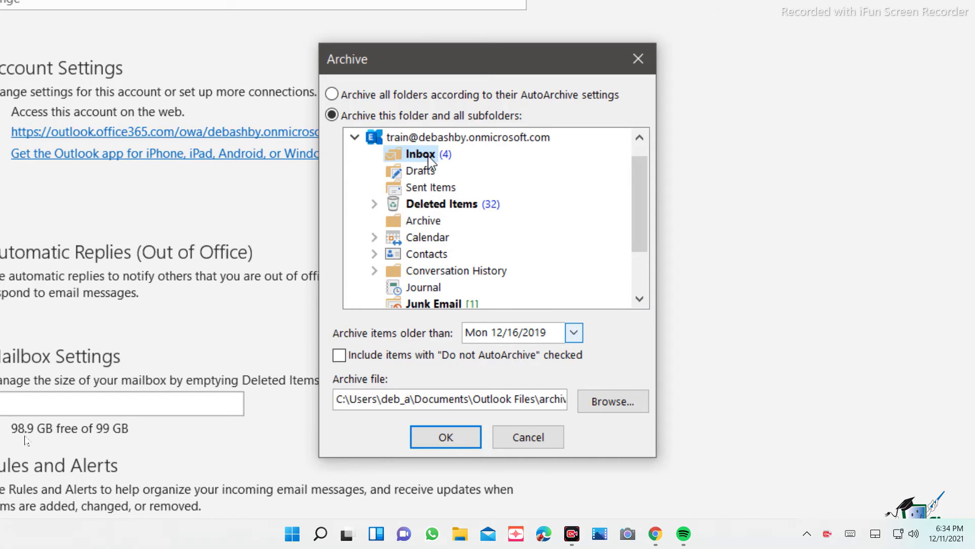
click(574, 333)
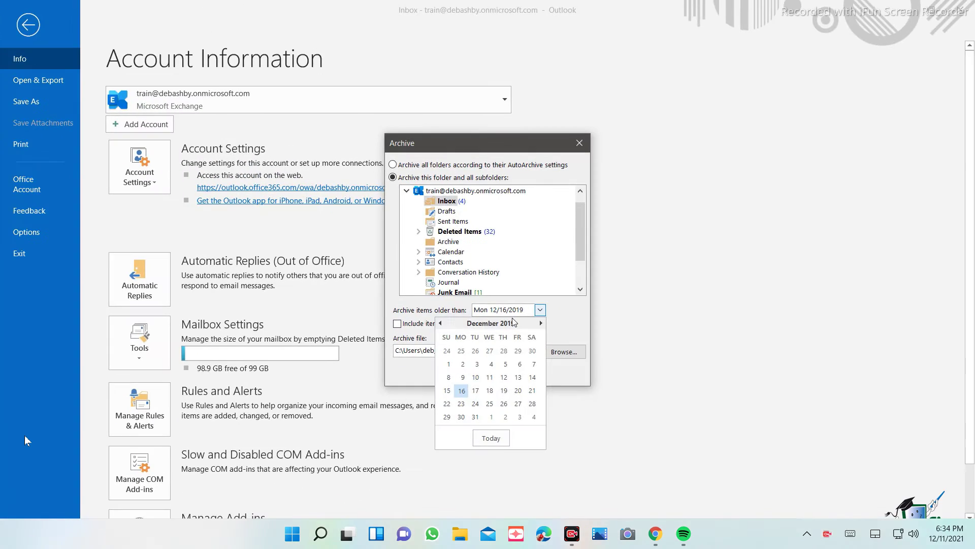
click(575, 354)
click(520, 377)
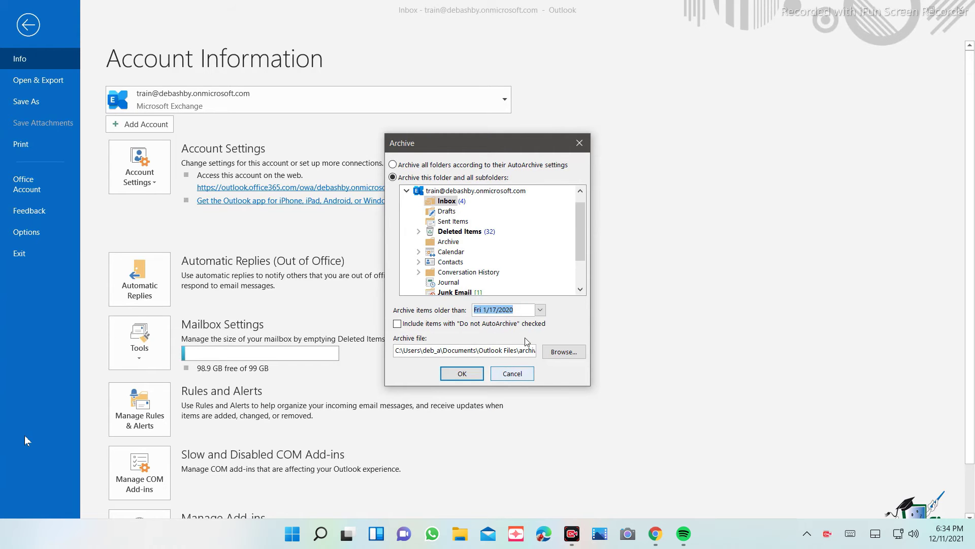
click(500, 372)
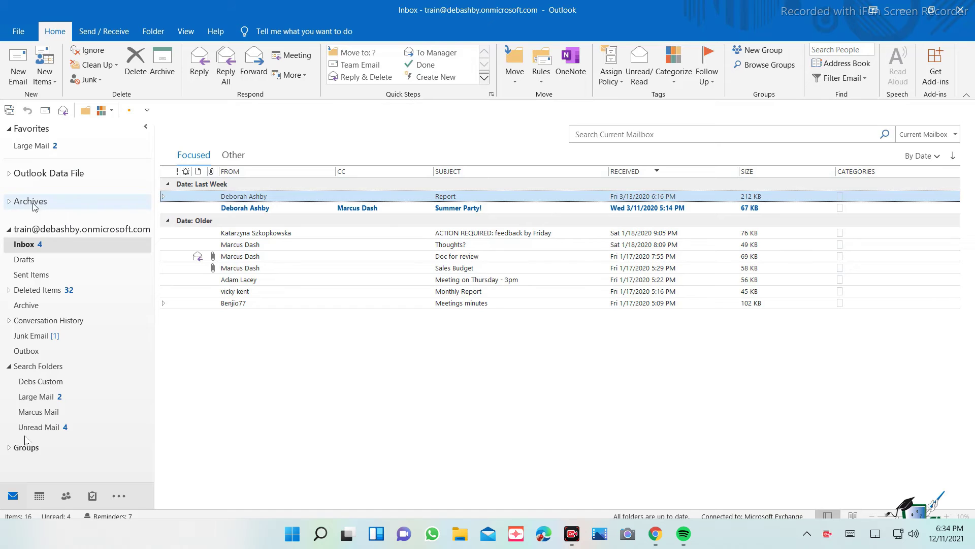
click(9, 203)
click(24, 231)
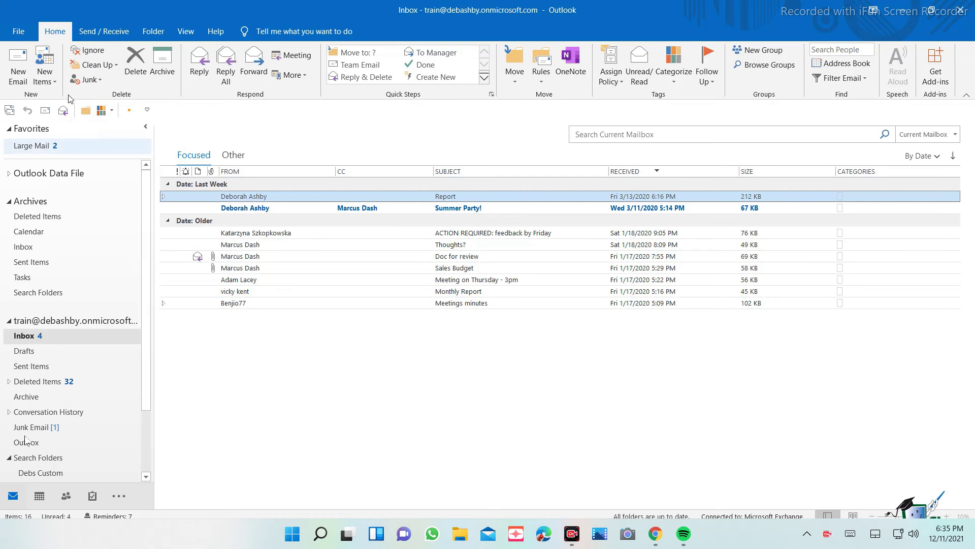
Try enabling the scheduled AutoArchive run in the advanced options, turn it back off and accept the settings
click(18, 31)
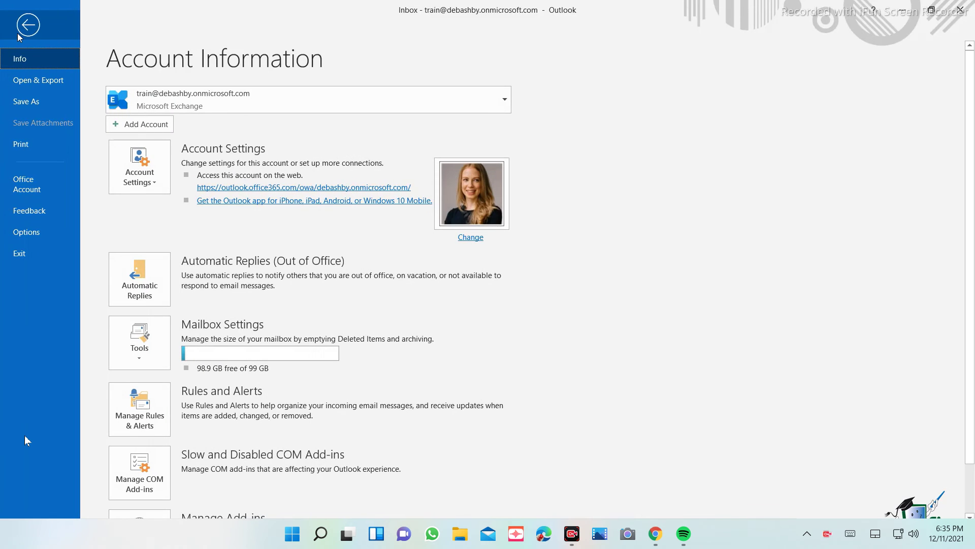
click(28, 232)
click(279, 234)
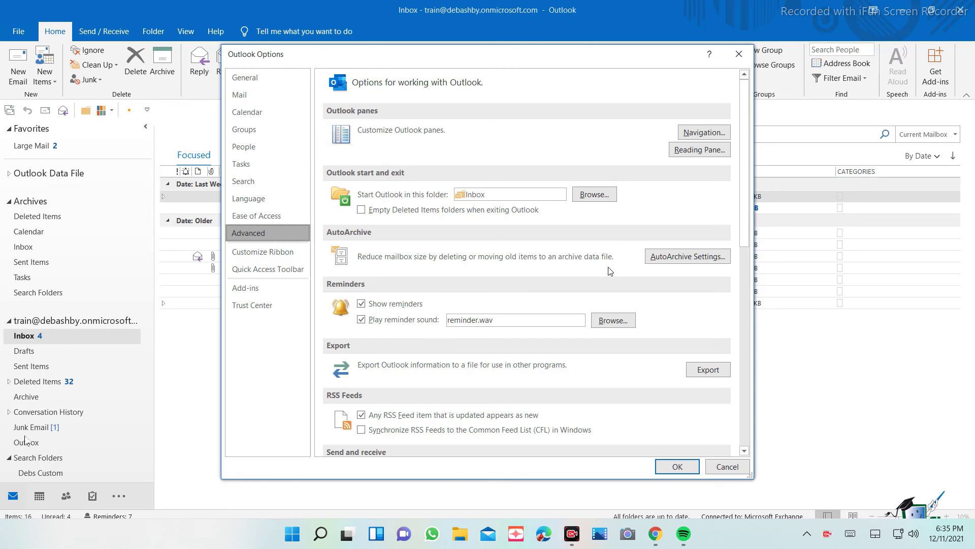
click(698, 258)
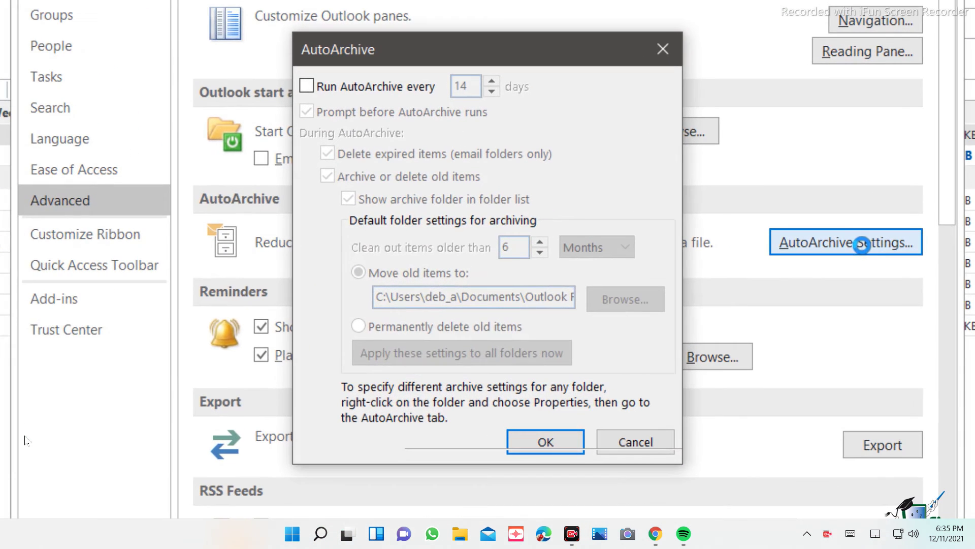
click(306, 86)
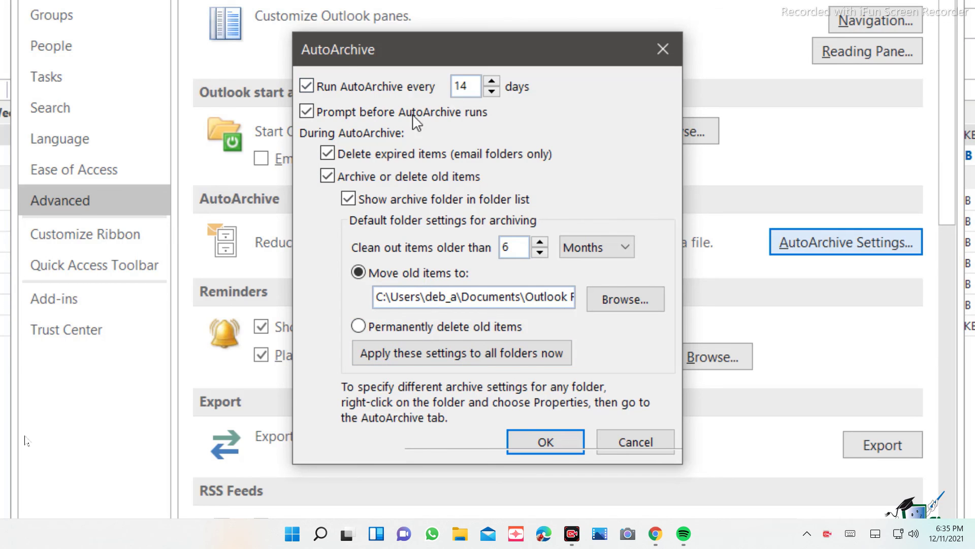
click(348, 84)
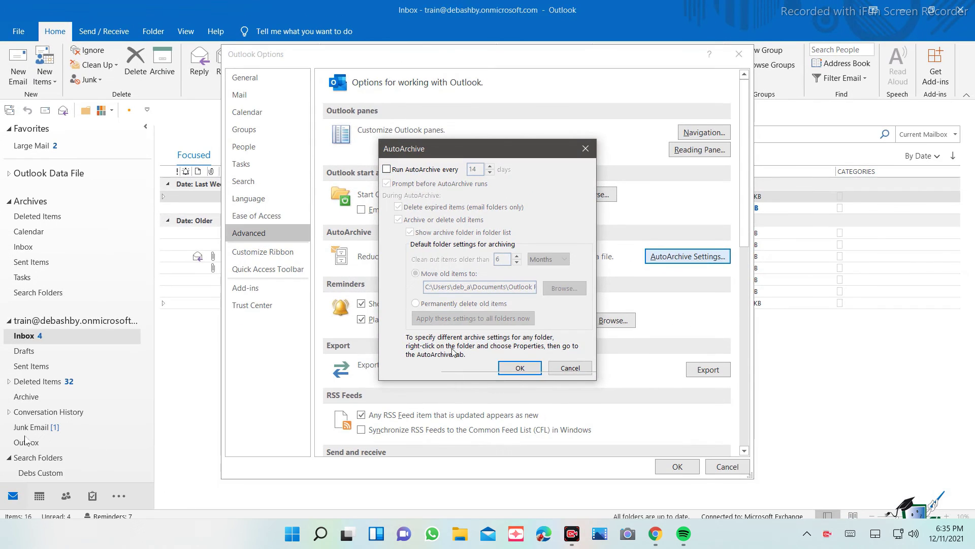
click(520, 368)
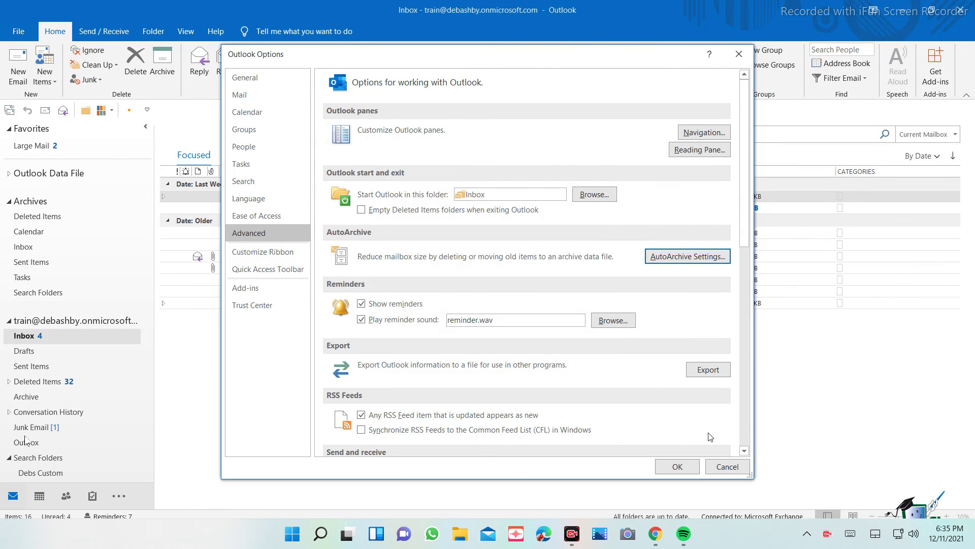
click(678, 466)
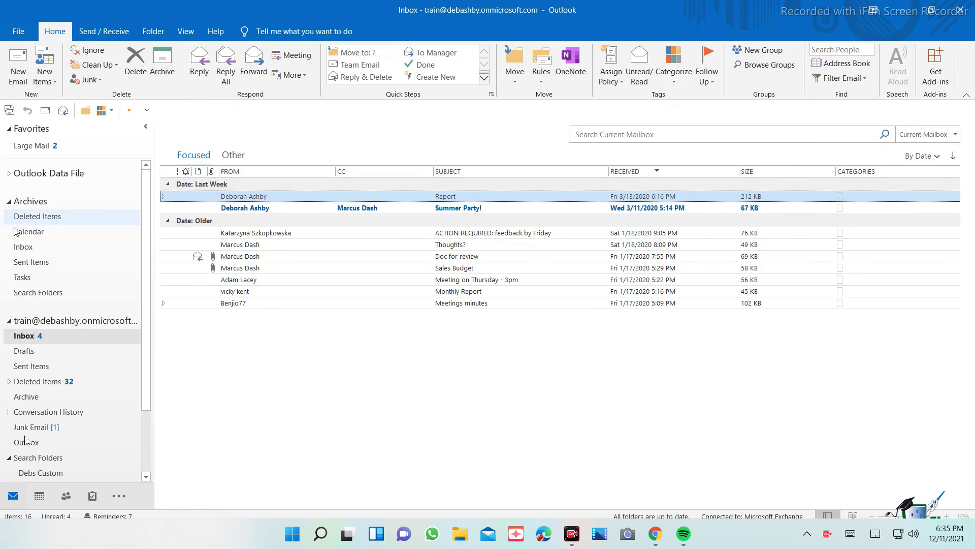
Select all four messages in the Archives Inbox and move them back to the main account's Inbox
click(32, 248)
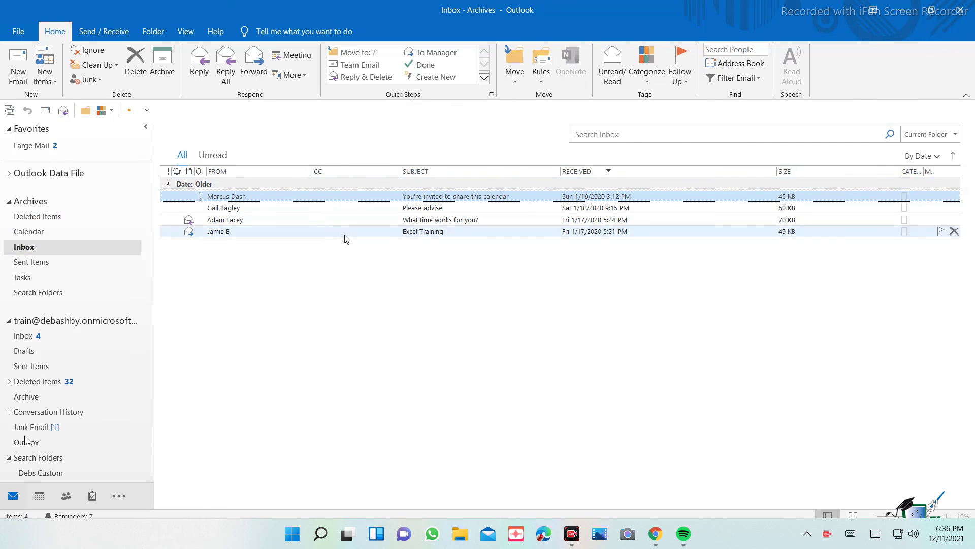
shift+click(326, 232)
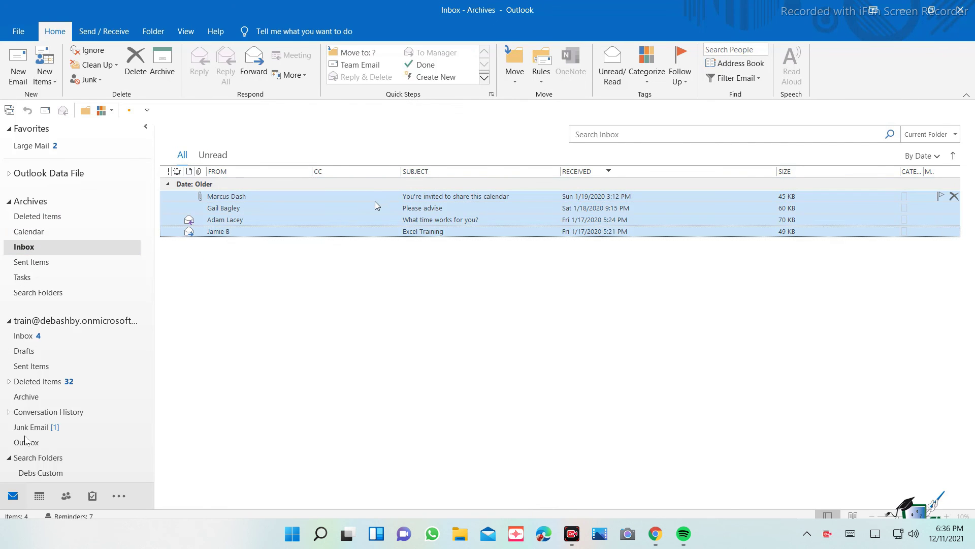
click(28, 335)
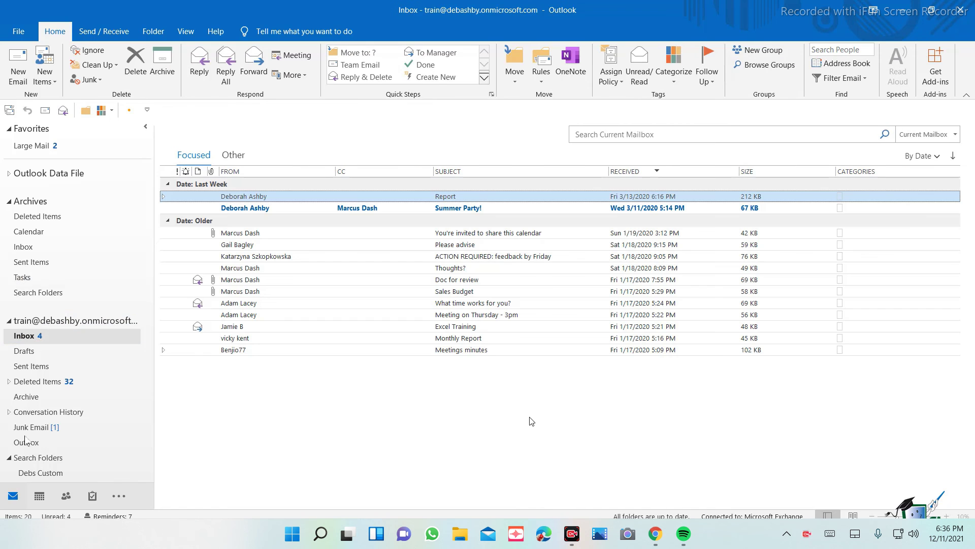